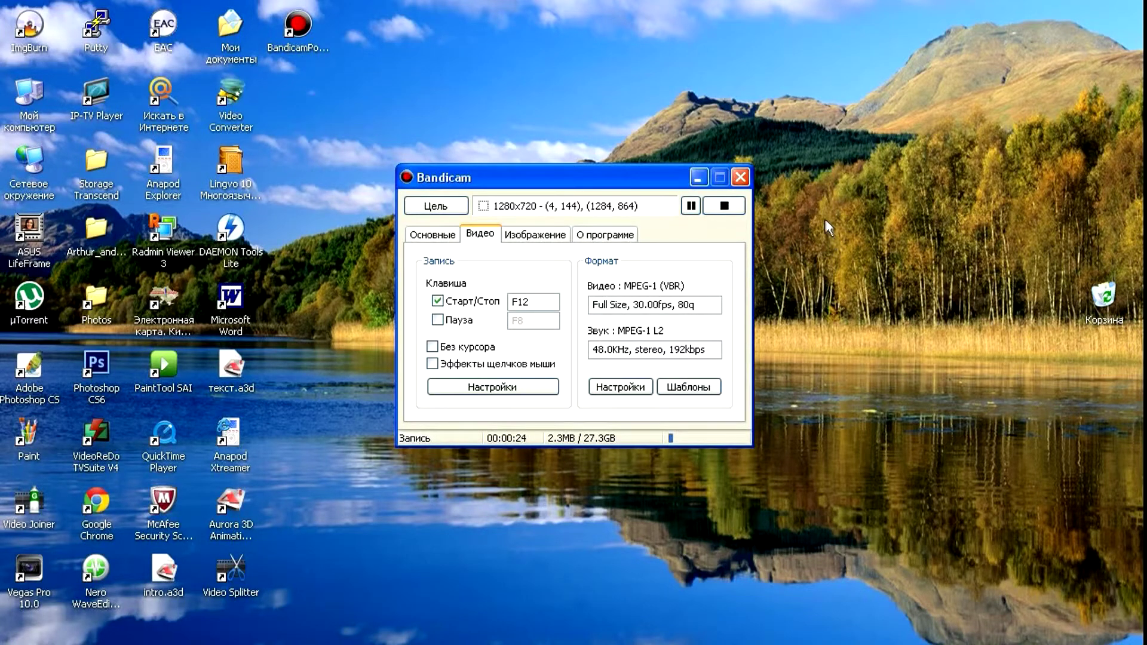
pyautogui.moveTo(650, 175)
pyautogui.mouseDown()
pyautogui.moveTo(722, 159)
pyautogui.moveTo(666, 186)
pyautogui.mouseUp()
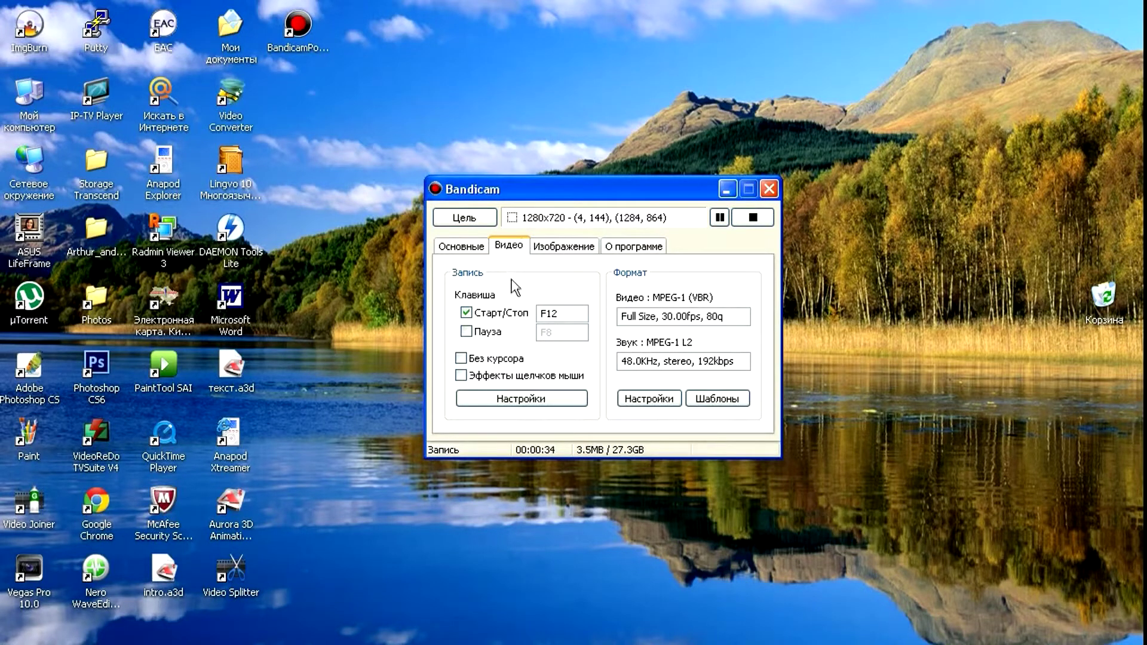
pyautogui.click(466, 313)
pyautogui.click(467, 313)
pyautogui.click(466, 313)
pyautogui.click(467, 313)
pyautogui.click(467, 313)
pyautogui.click(467, 313)
# - Examine the sound and mouse effects options in the recording settings and close them without changes
pyautogui.click(492, 400)
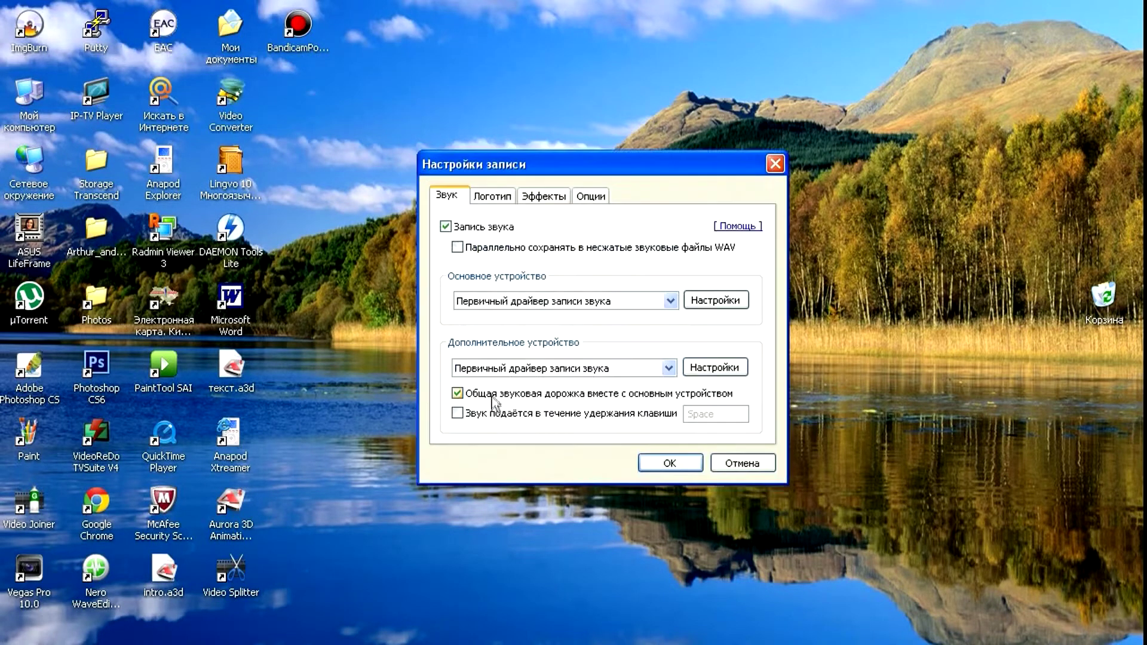
pyautogui.click(556, 196)
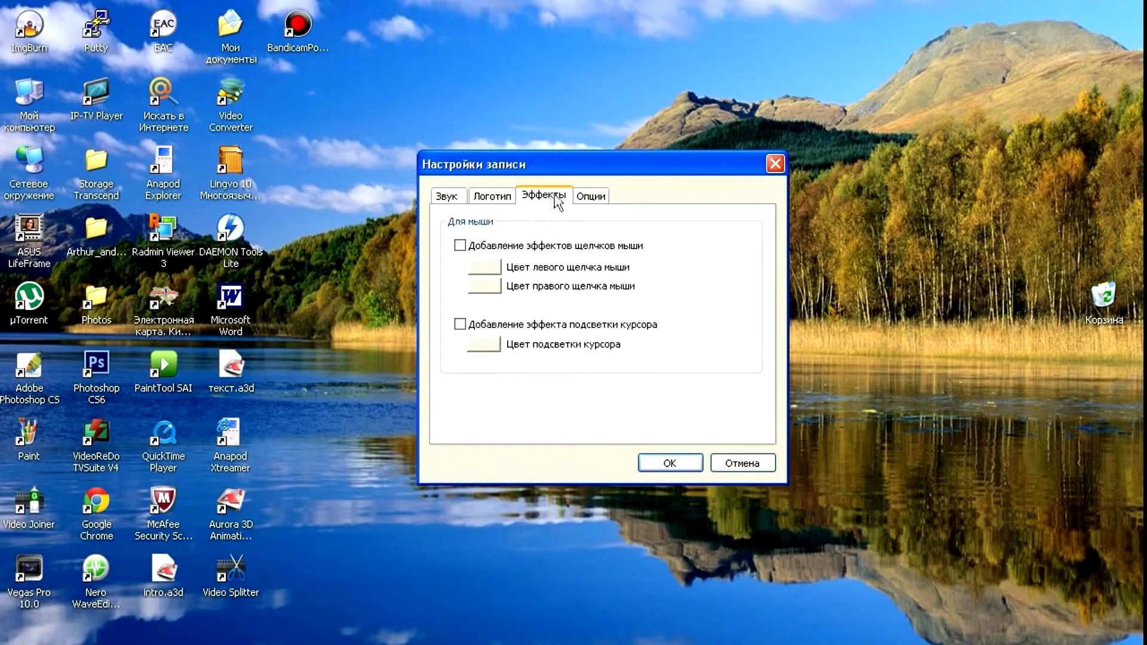
pyautogui.click(775, 165)
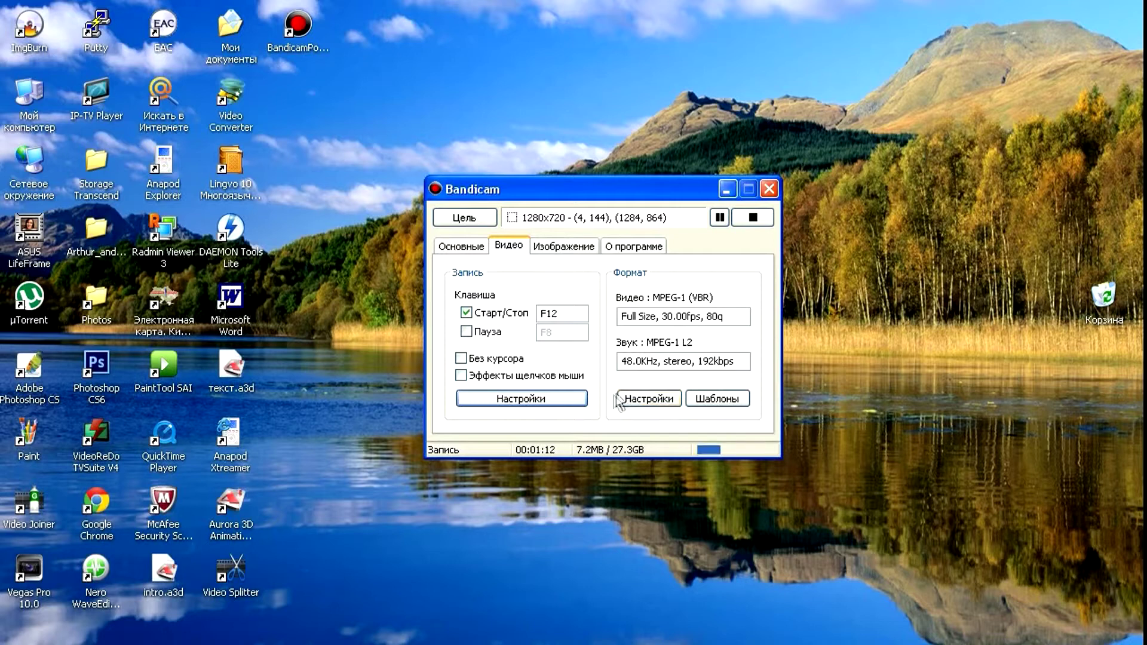
# - In the format settings, set the video size to 1280 x 720
pyautogui.click(668, 406)
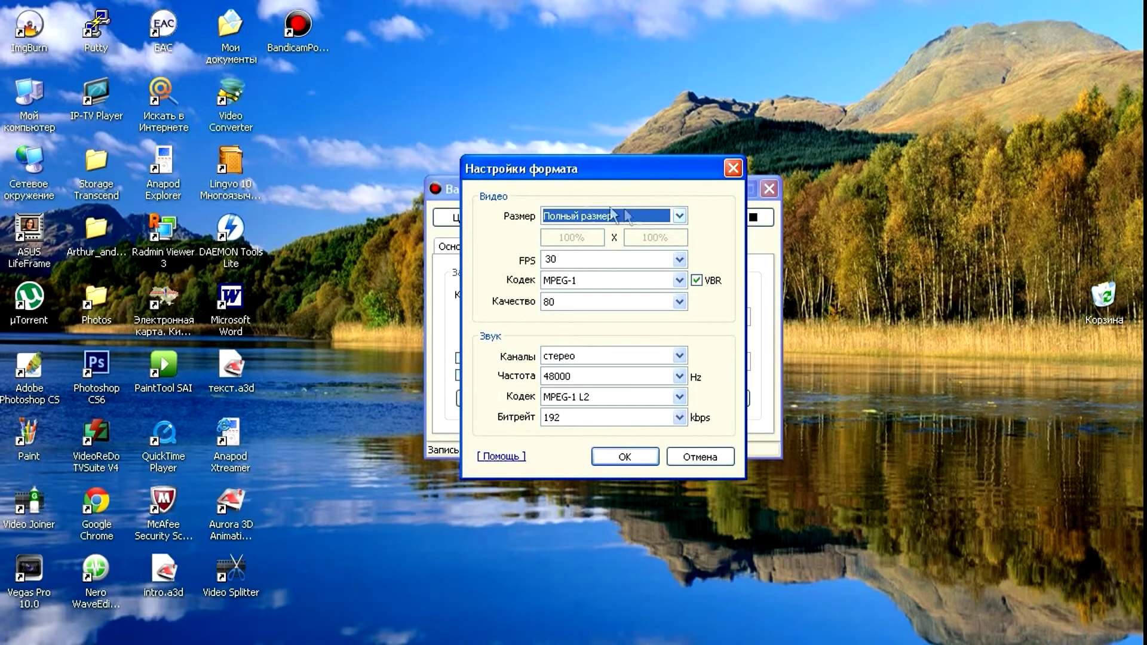
pyautogui.click(638, 214)
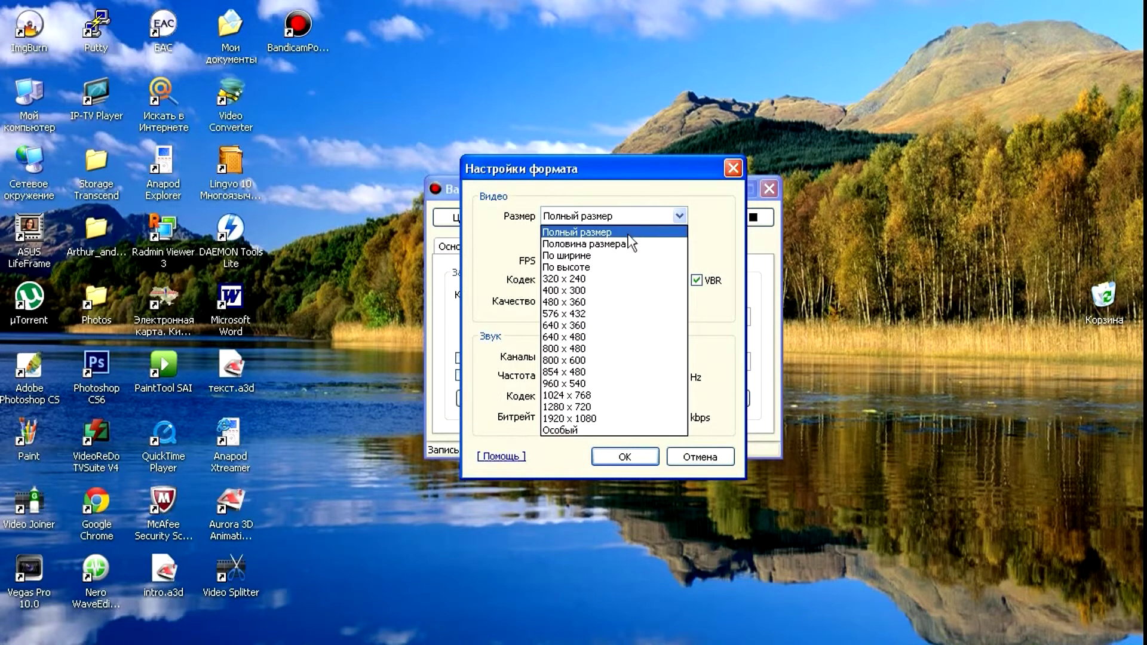
pyautogui.click(605, 406)
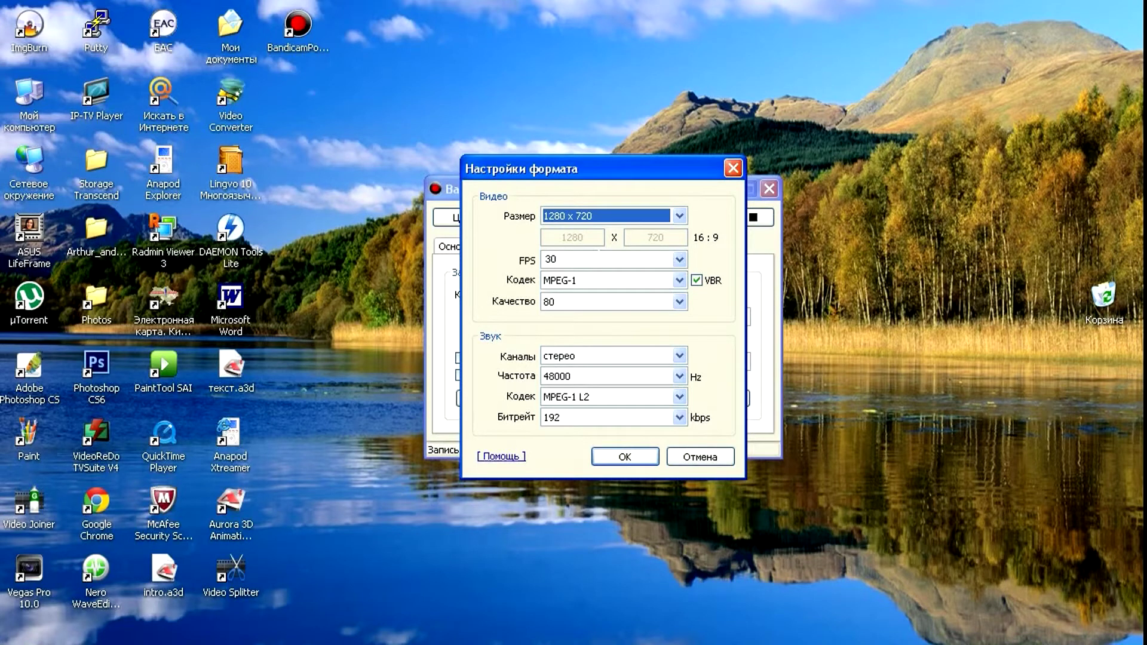
pyautogui.press('Tab')
# - Choose the MPEG-1 video codec and set the video quality to 100
pyautogui.click(583, 281)
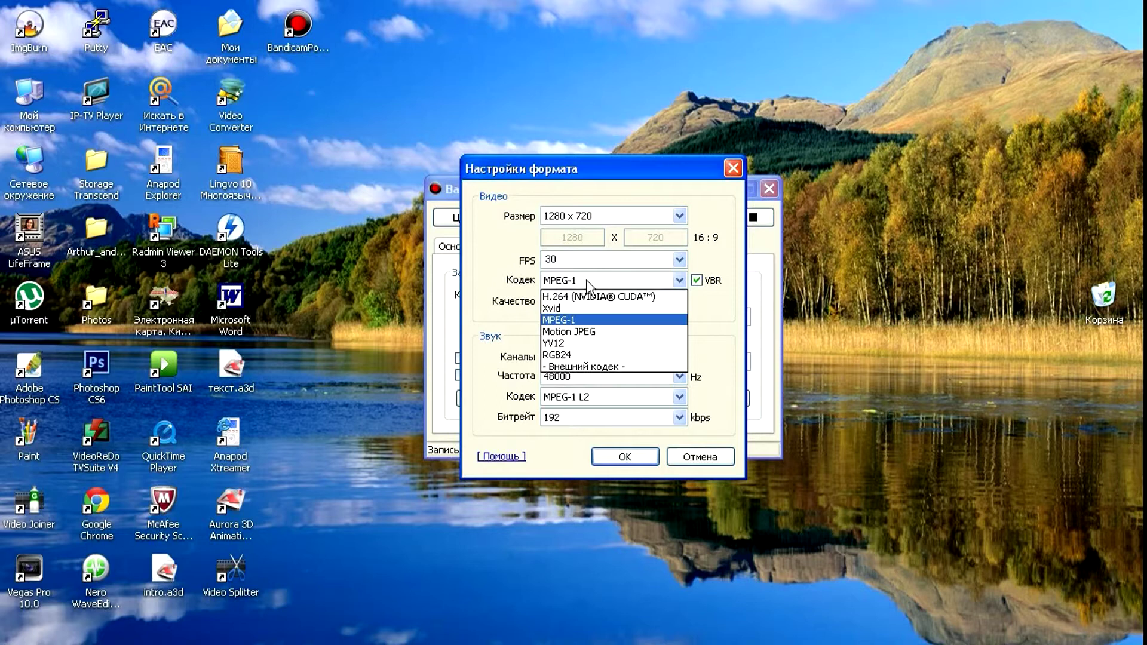
pyautogui.click(584, 320)
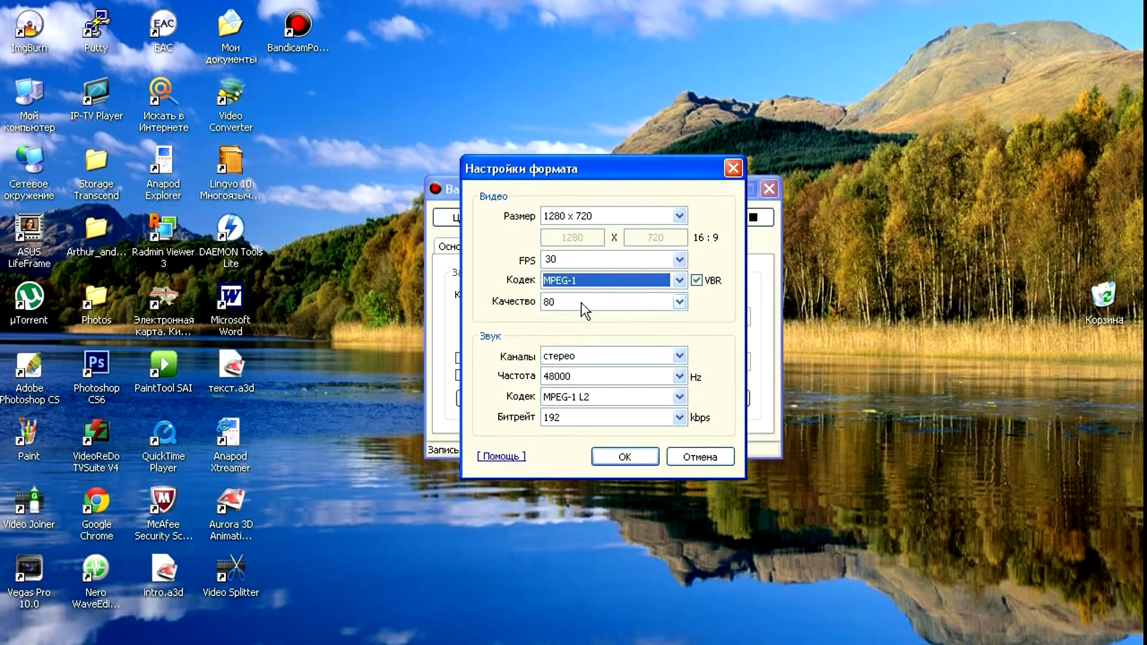
pyautogui.click(582, 306)
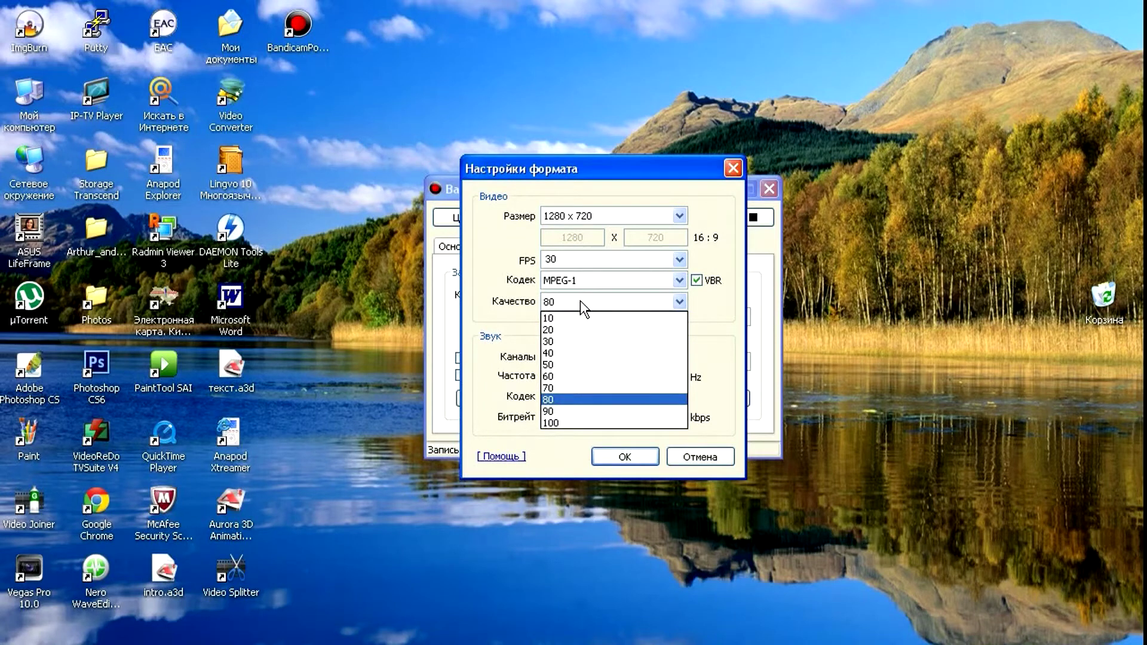
pyautogui.click(583, 422)
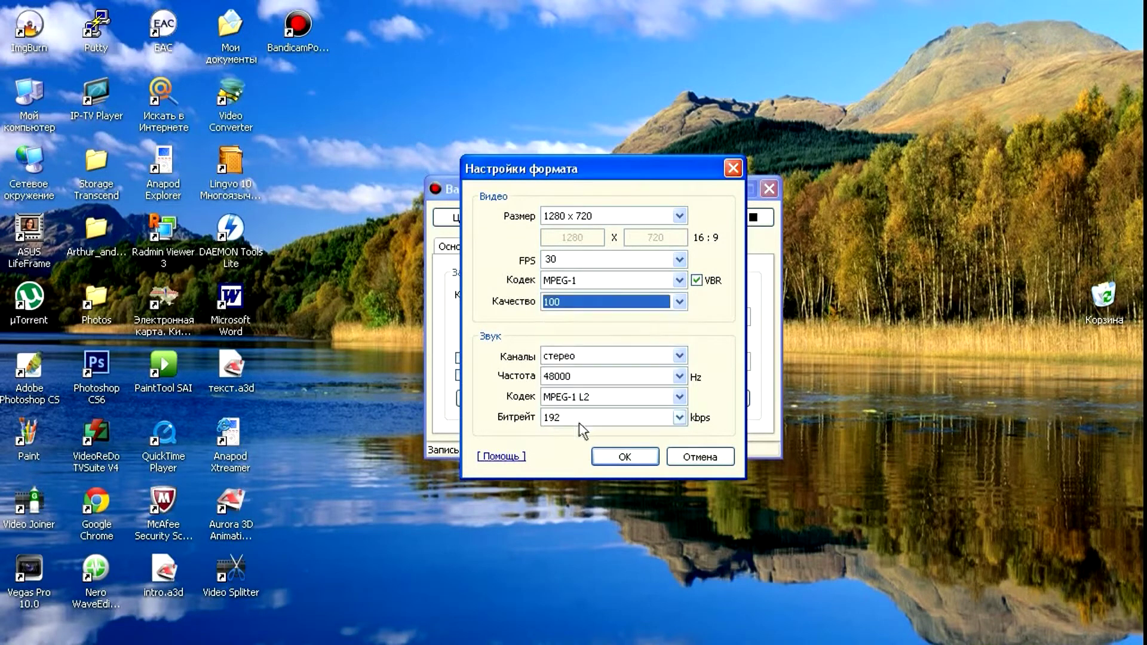
# - Keep the audio channels on stereo, set the audio codec to PCM, and apply the format settings
pyautogui.click(577, 361)
pyautogui.click(578, 371)
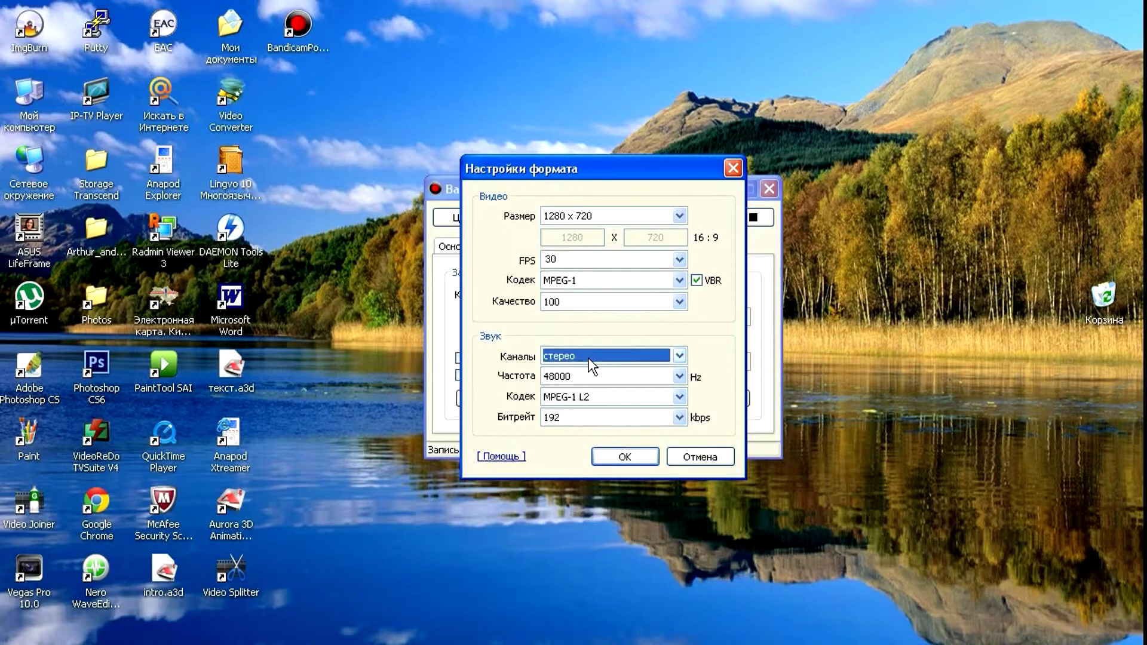
pyautogui.click(605, 397)
pyautogui.click(605, 397)
pyautogui.click(605, 397)
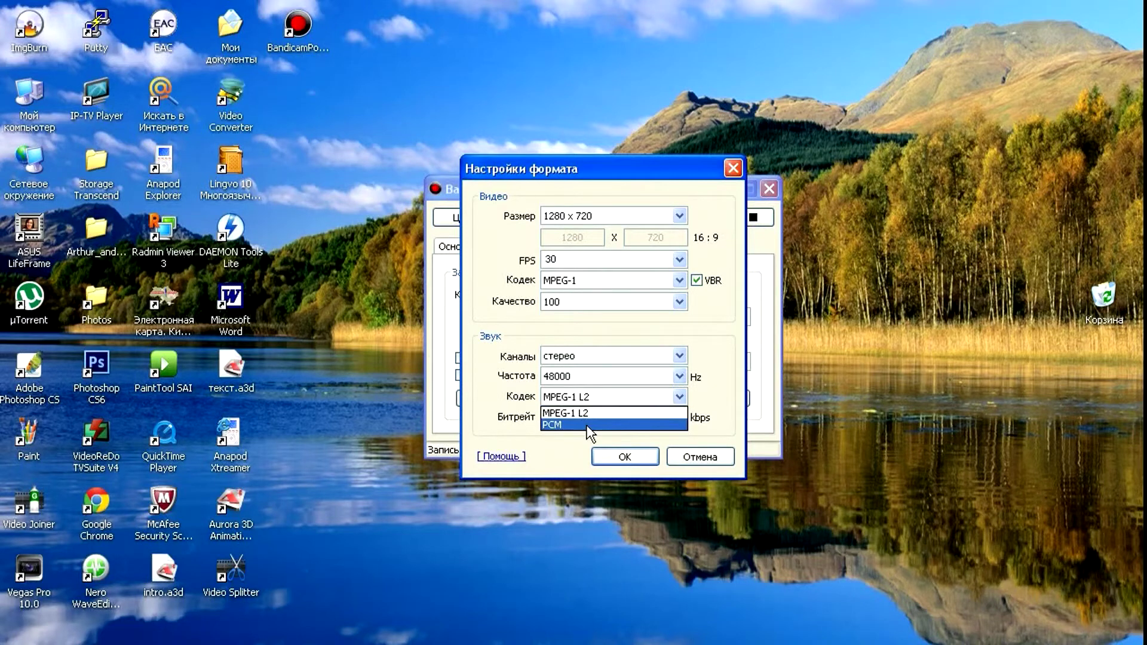
pyautogui.click(587, 425)
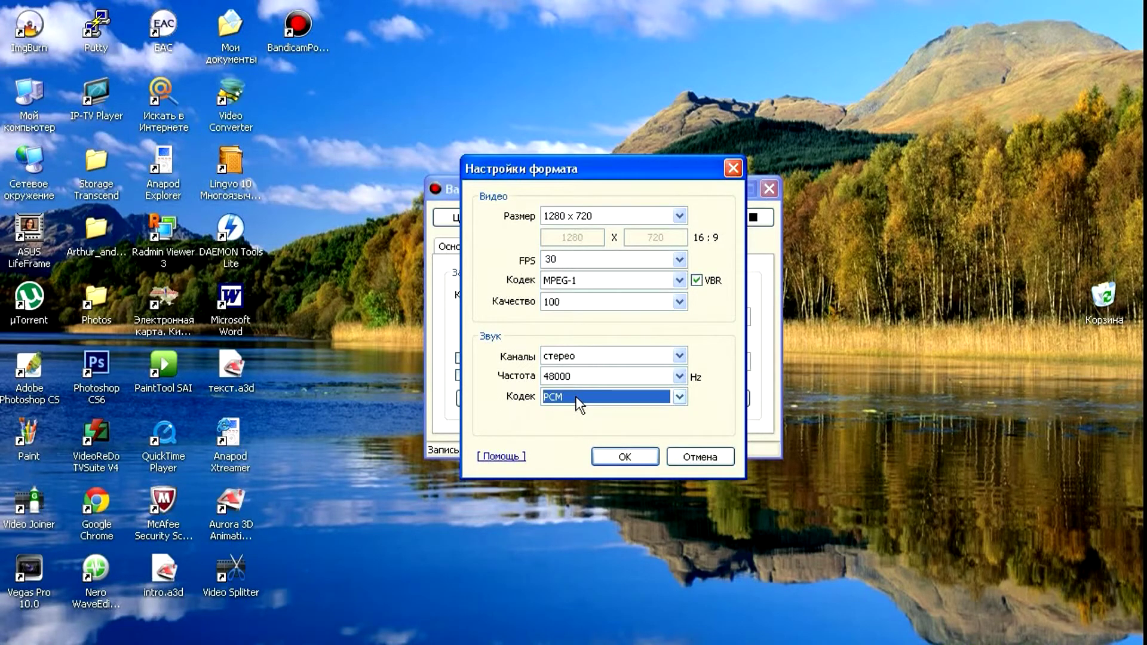
pyautogui.click(582, 399)
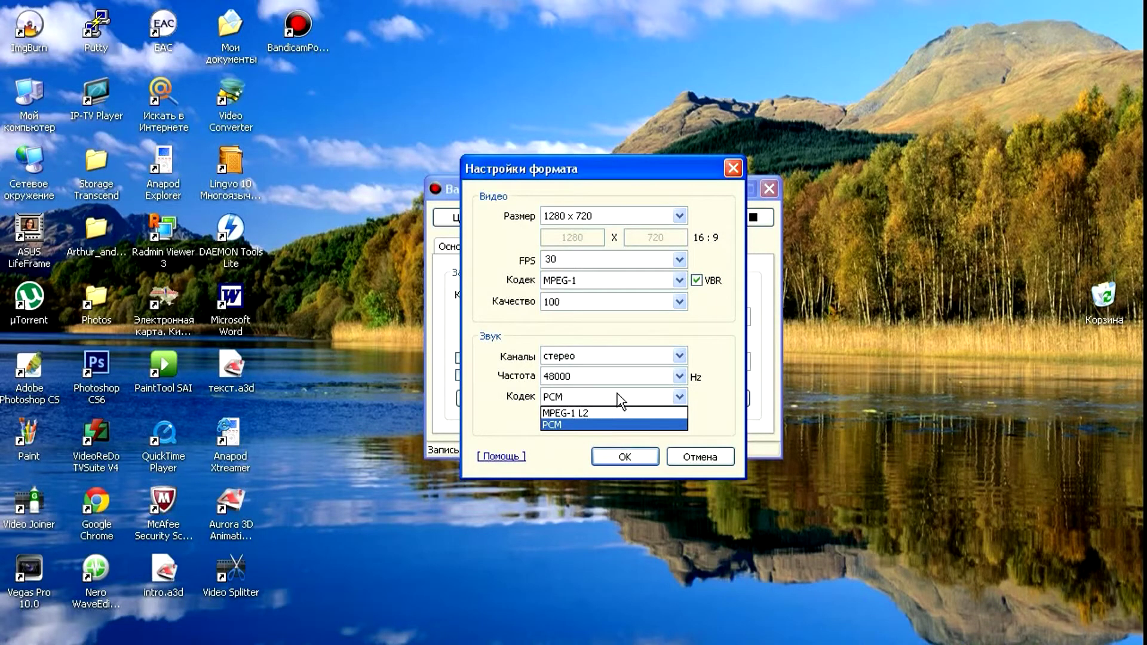
pyautogui.click(616, 396)
pyautogui.click(615, 399)
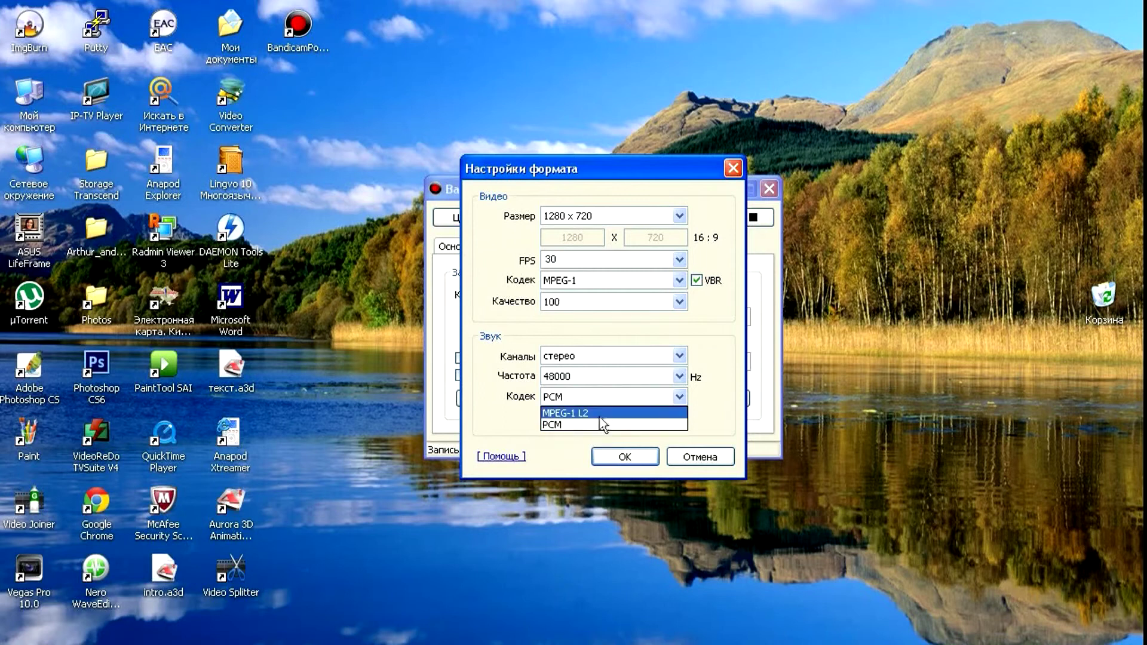
pyautogui.click(595, 422)
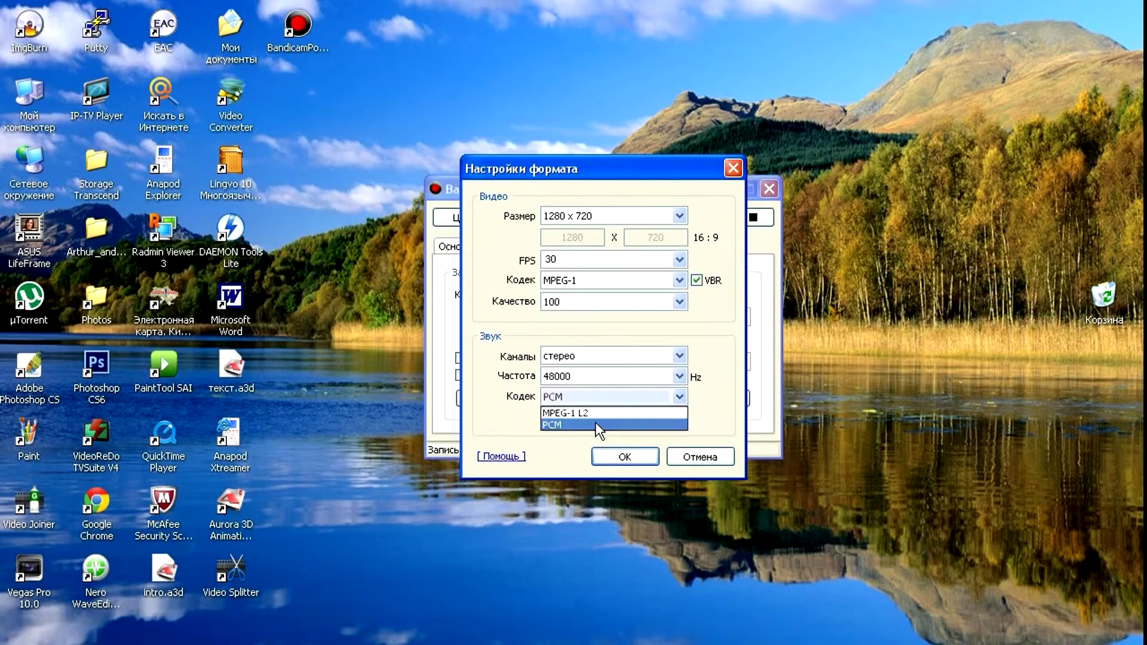
pyautogui.click(613, 453)
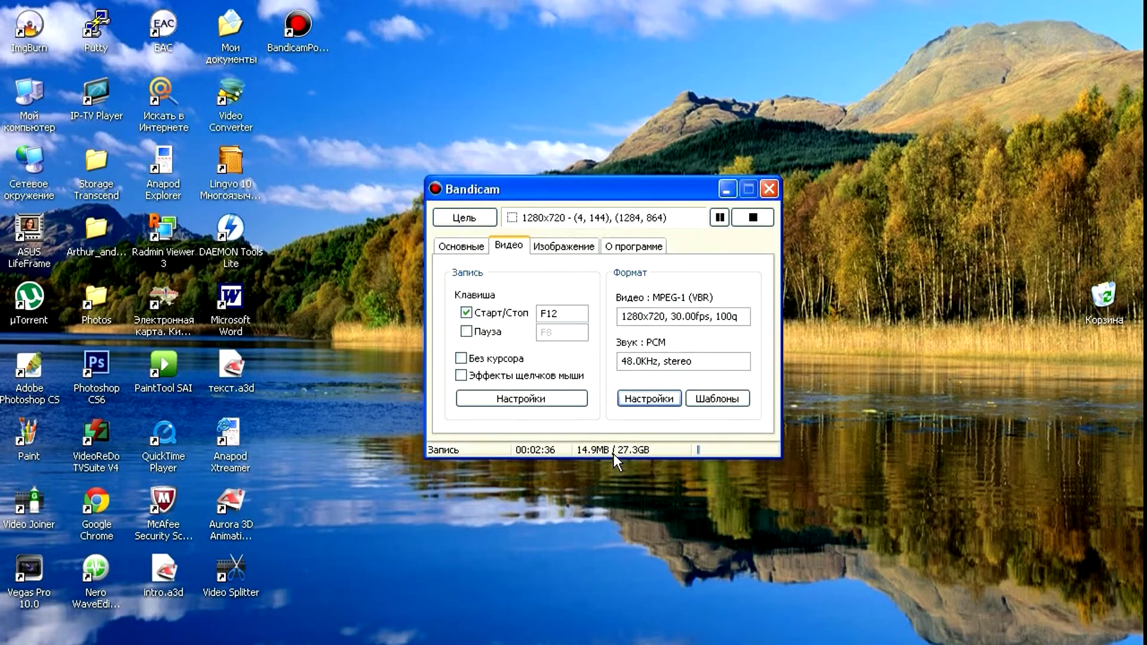
# - In the sound recording settings, toggle the option for a common audio track with the main device and apply
pyautogui.click(511, 401)
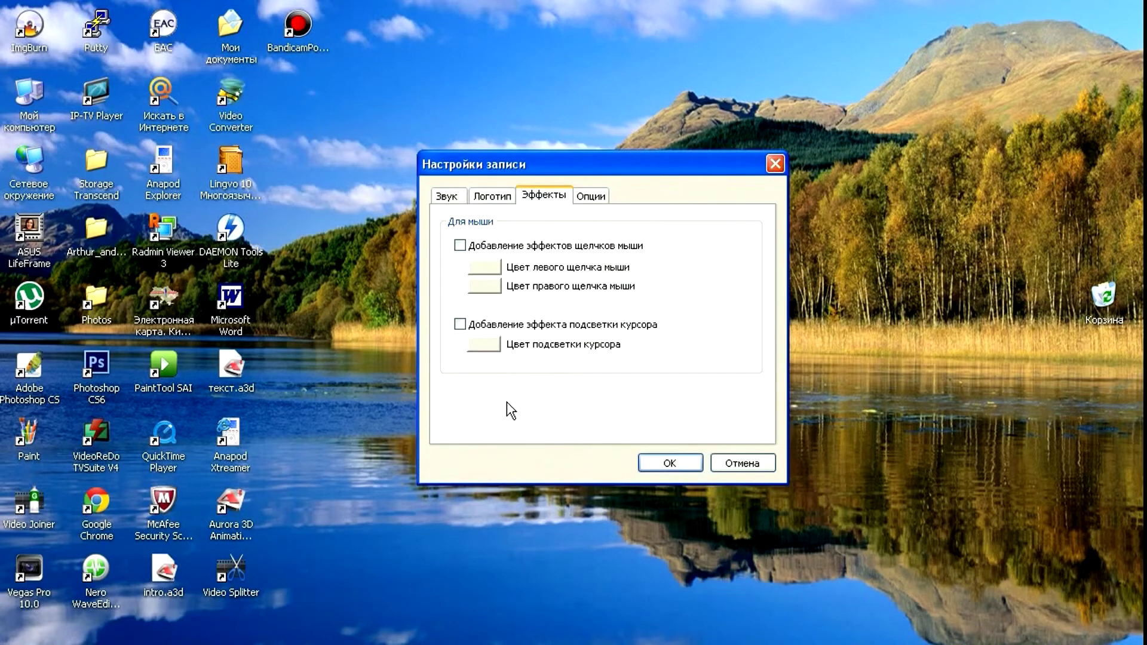
pyautogui.click(447, 196)
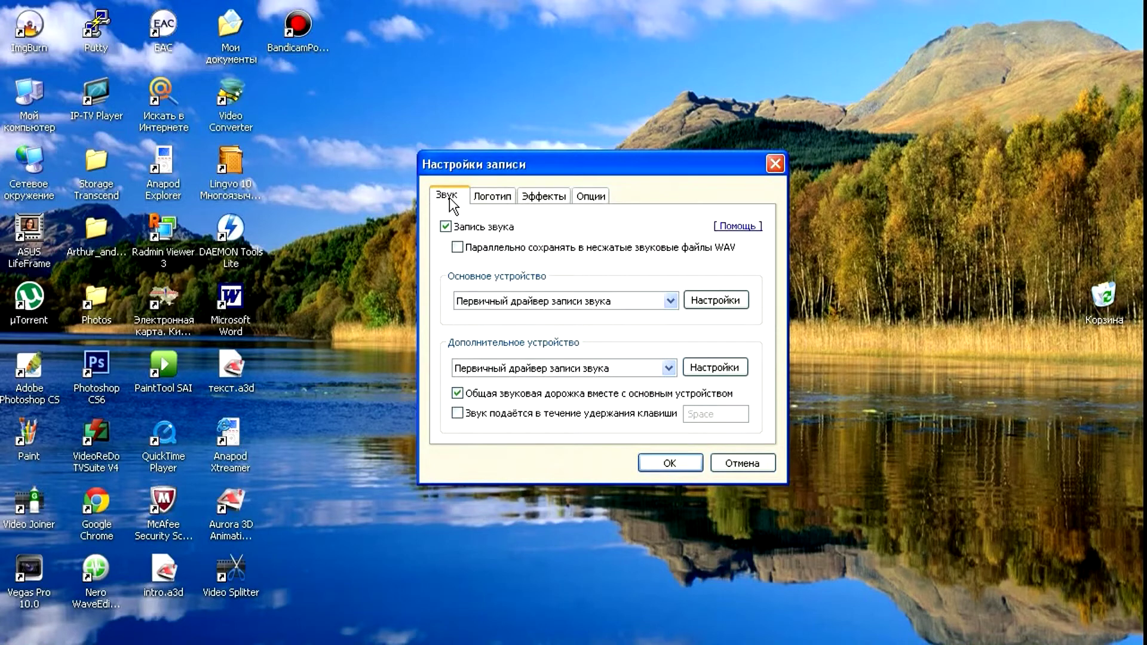
pyautogui.click(457, 394)
pyautogui.click(669, 463)
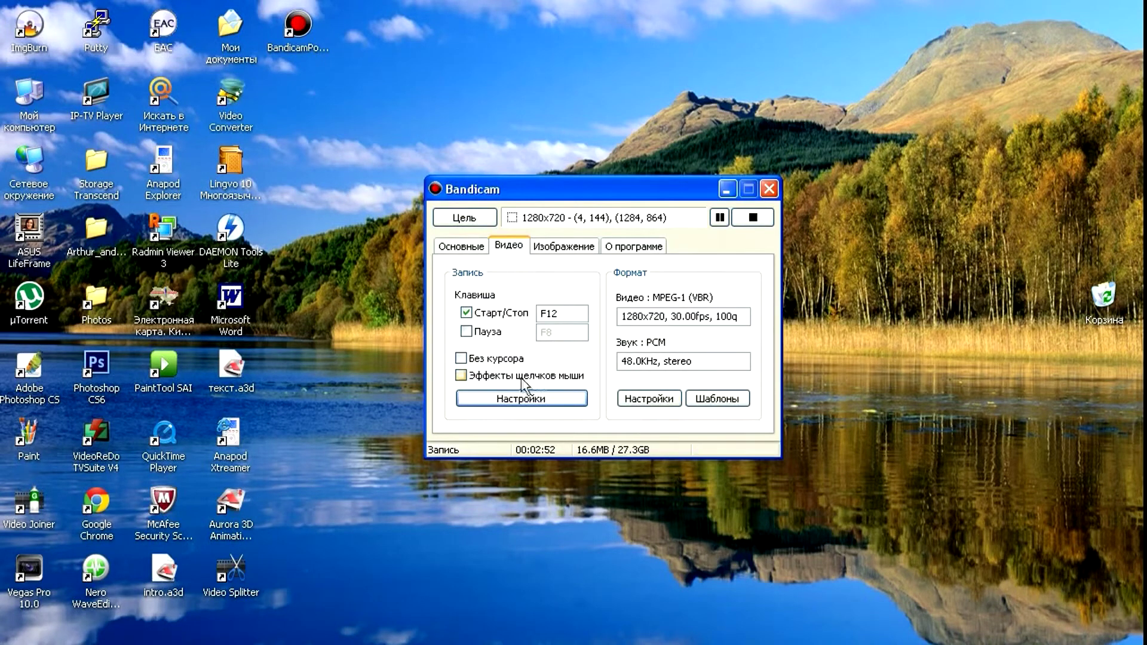
# - Choose the screen area (Область экрана) as the recording target
pyautogui.click(471, 223)
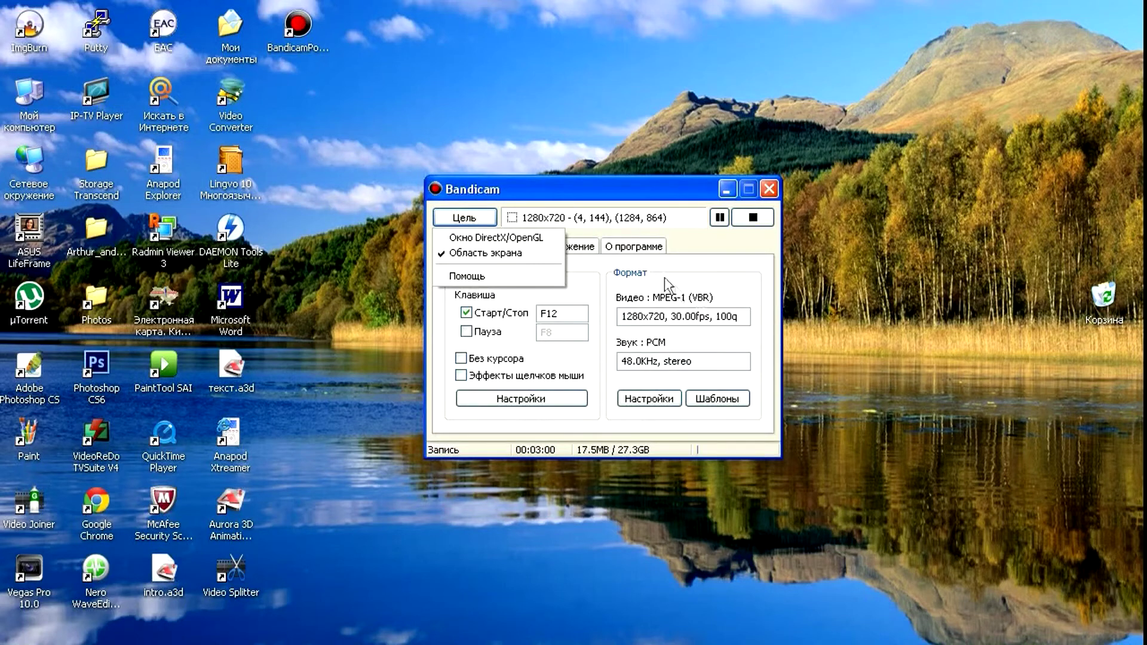
pyautogui.click(507, 253)
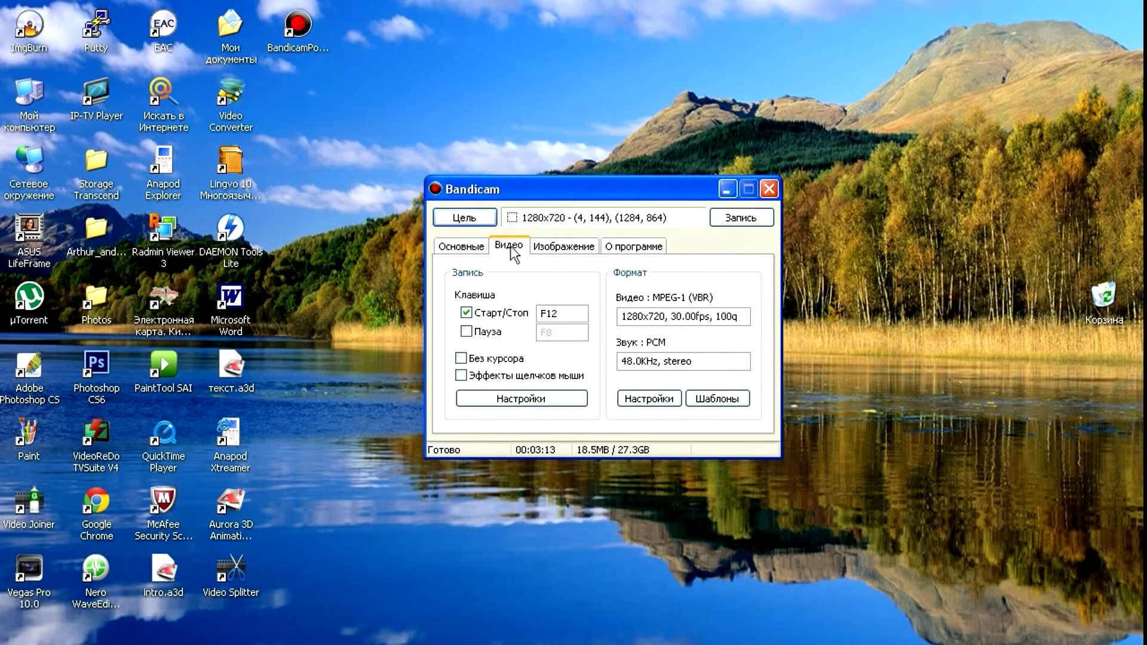
pyautogui.click(471, 217)
pyautogui.click(483, 254)
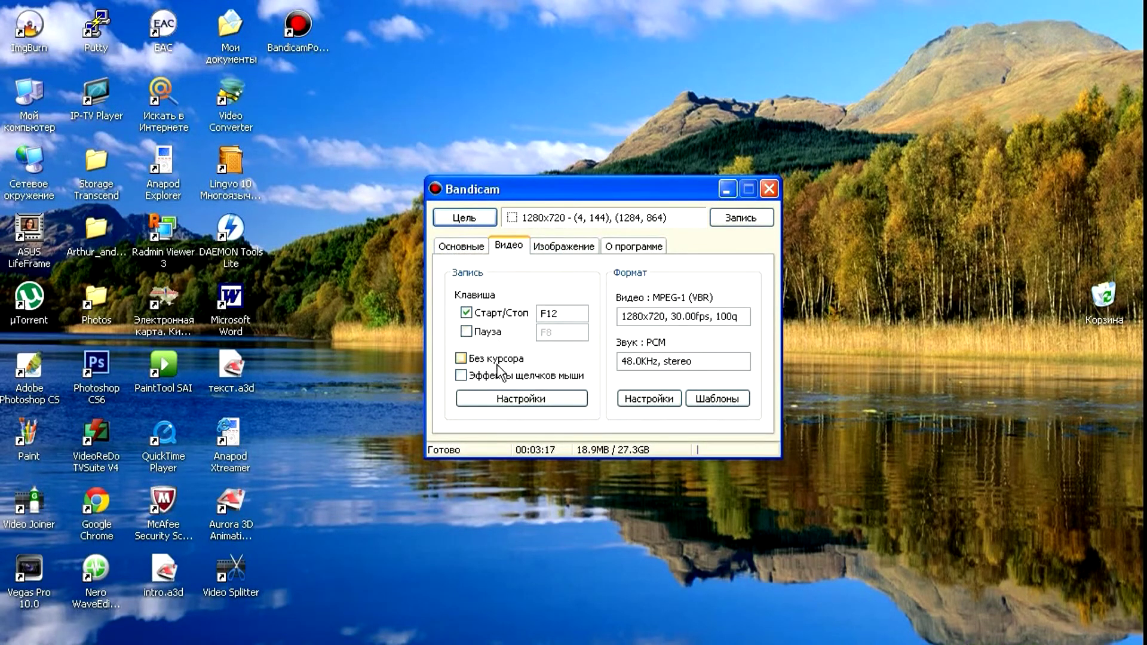